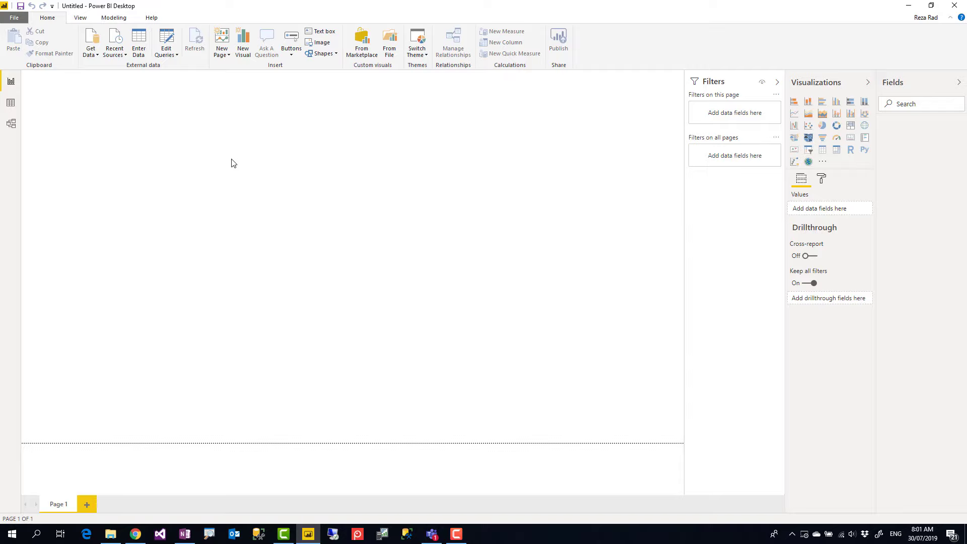
- Connect to cashflow data.xlsx from Recent Sources and preview Table1 in the Navigator
click(122, 57)
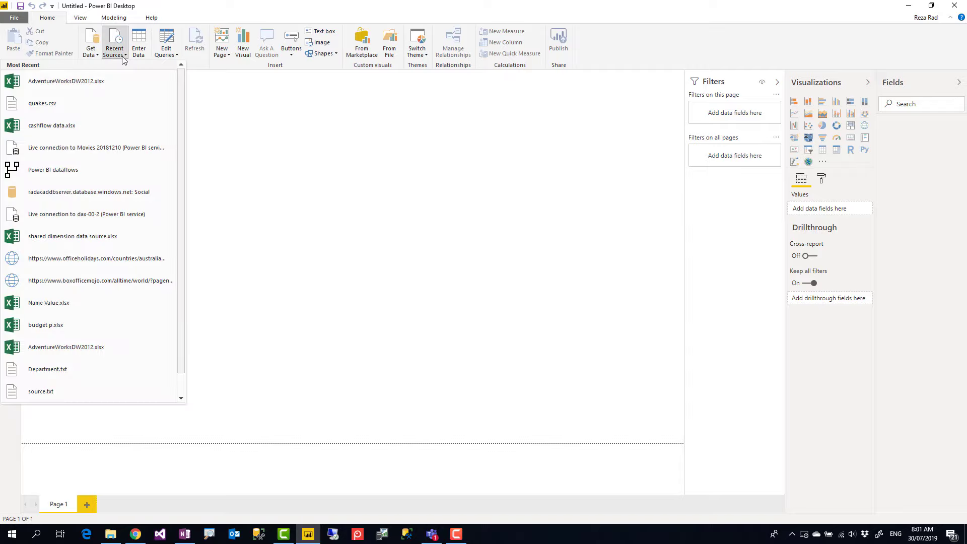
click(83, 125)
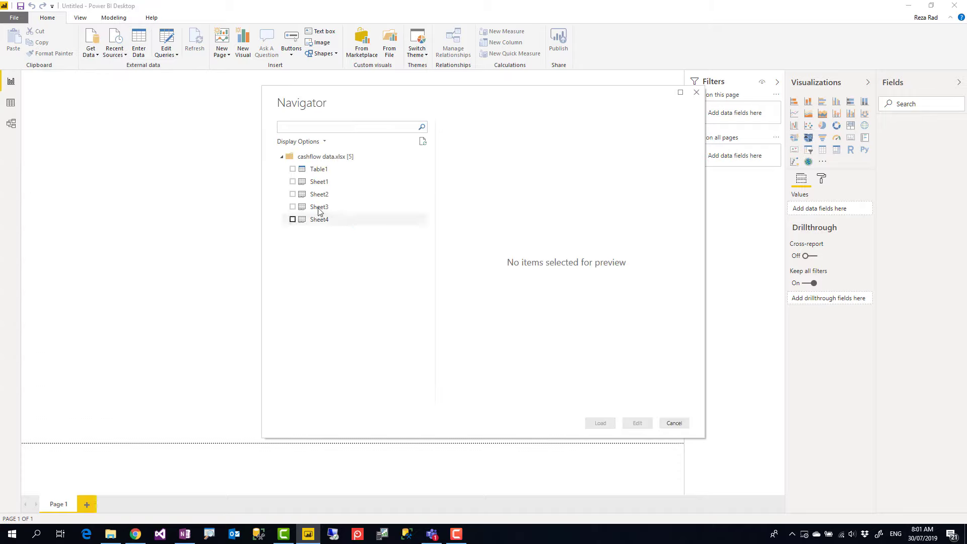
click(293, 170)
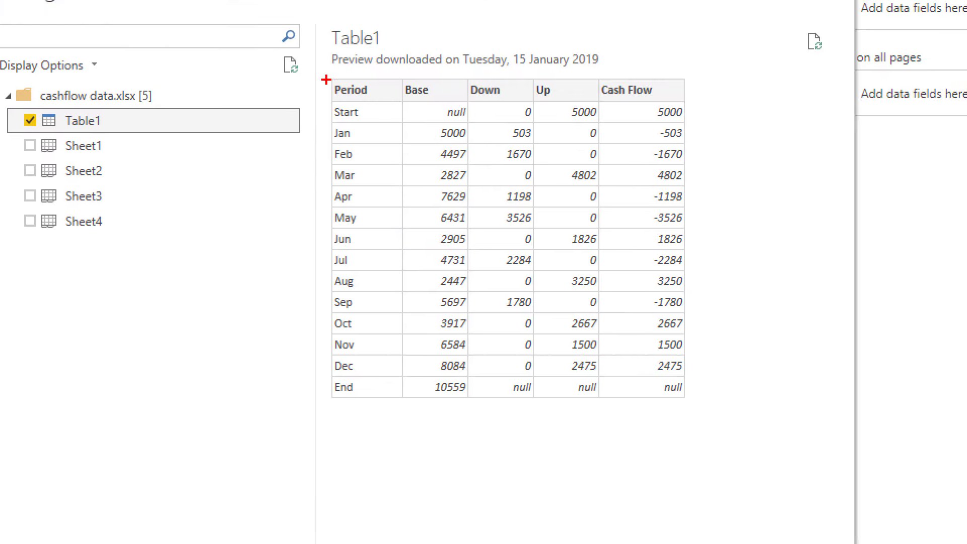
drag(325, 69, 400, 506)
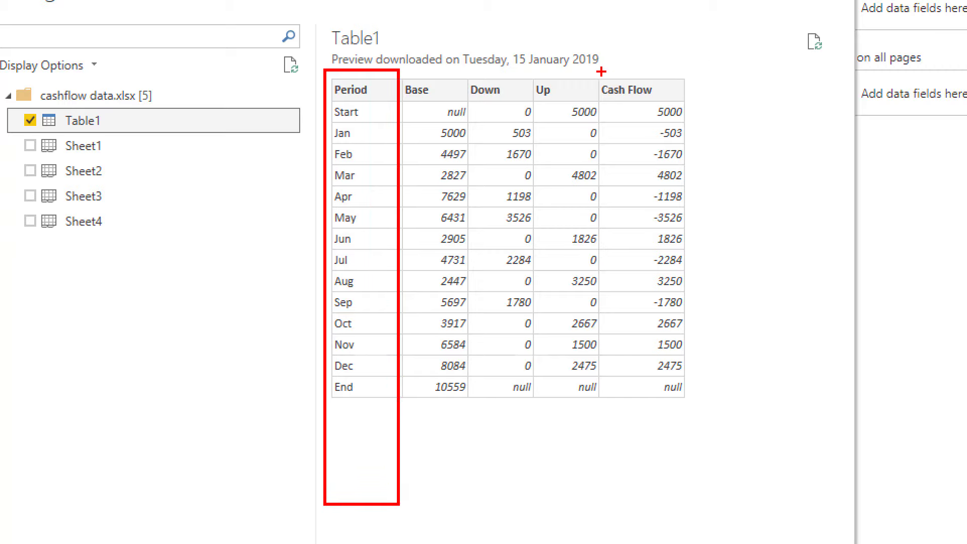
mouse_move(601, 71)
mouse_down()
mouse_move(661, 399)
mouse_move(698, 470)
mouse_up()
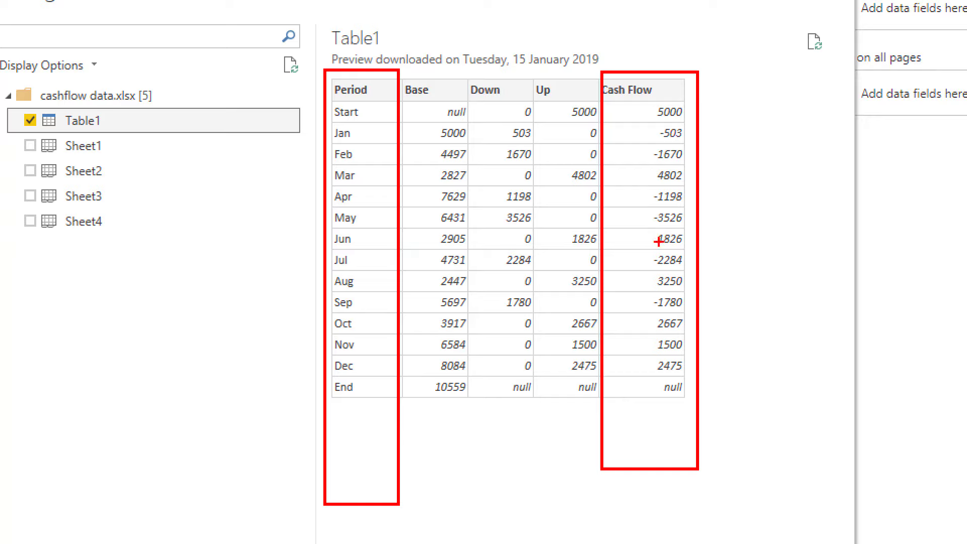
drag(419, 378, 492, 400)
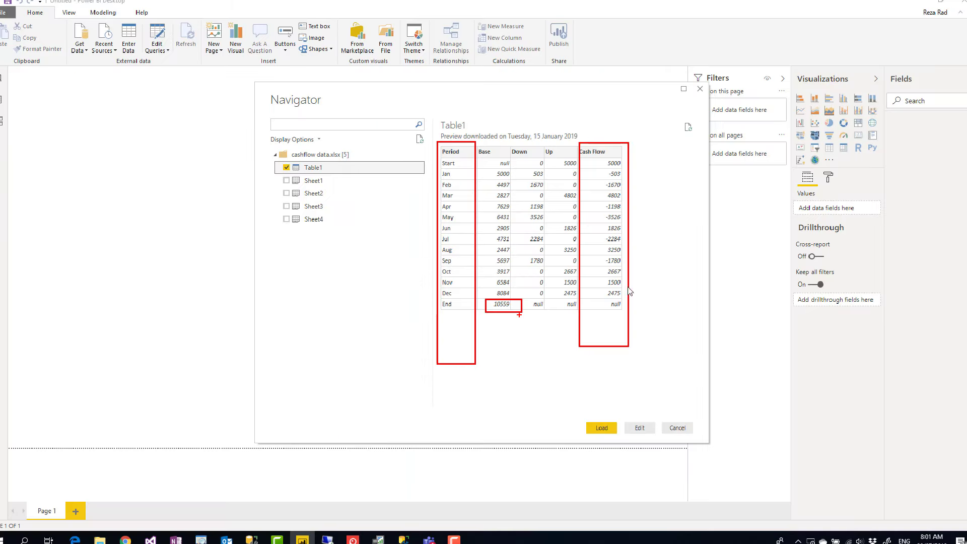
- Load Table1, then add a waterfall chart at the page's top right and enlarge it
click(601, 428)
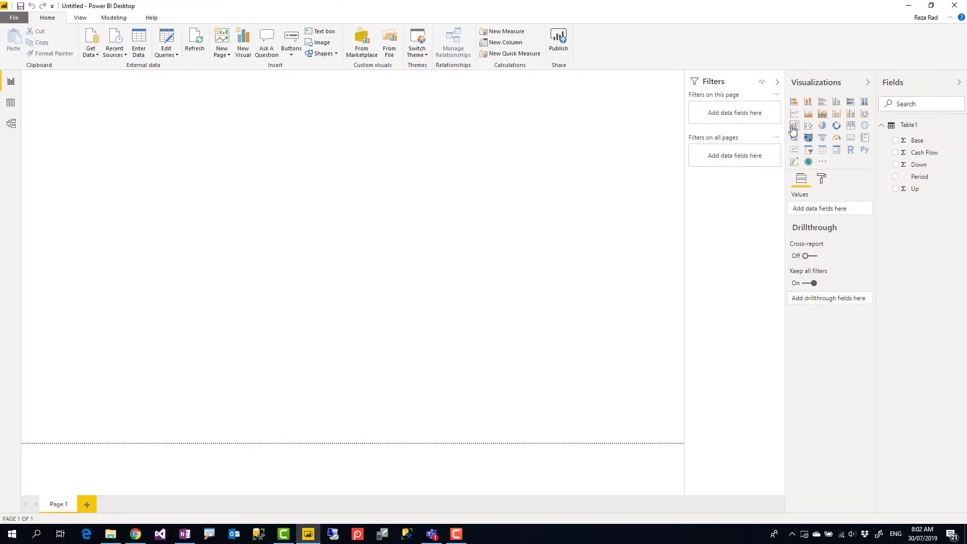
click(793, 130)
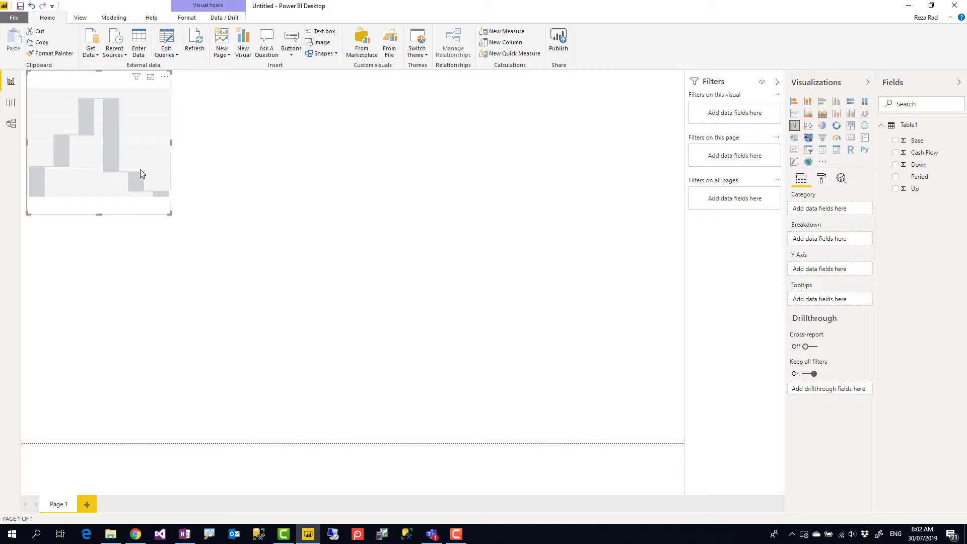
drag(138, 177, 680, 166)
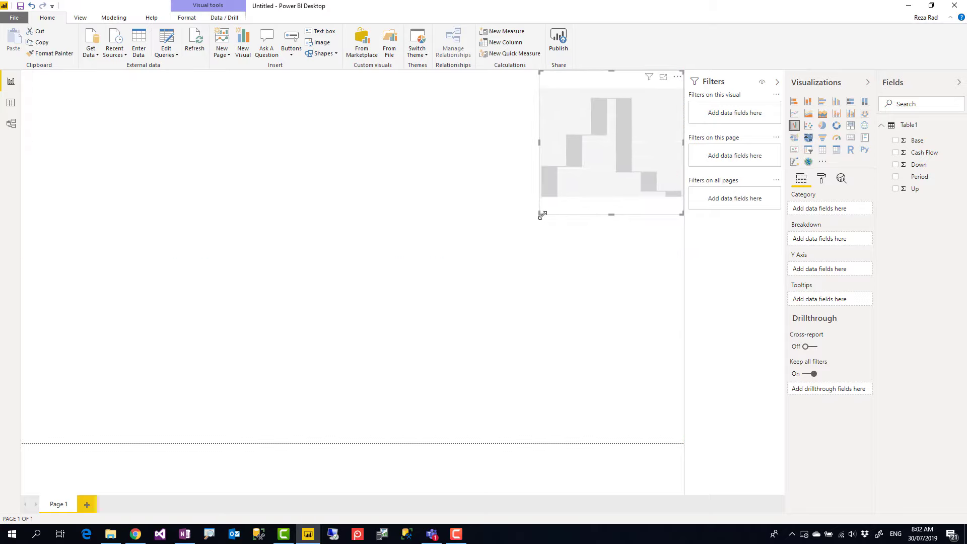
drag(540, 215, 258, 413)
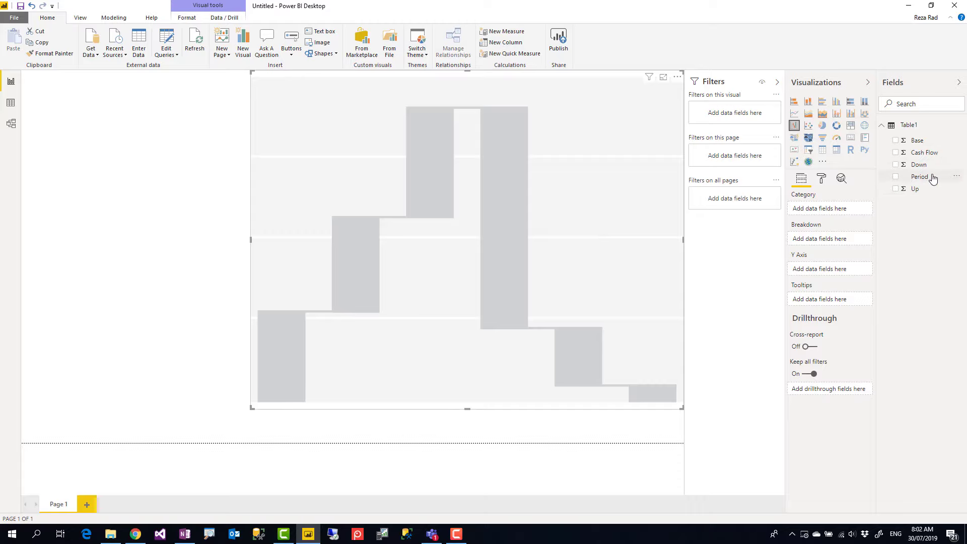
- Put Period in Category and Cash Flow on the Y axis, enlarging the chart further
drag(932, 177, 832, 211)
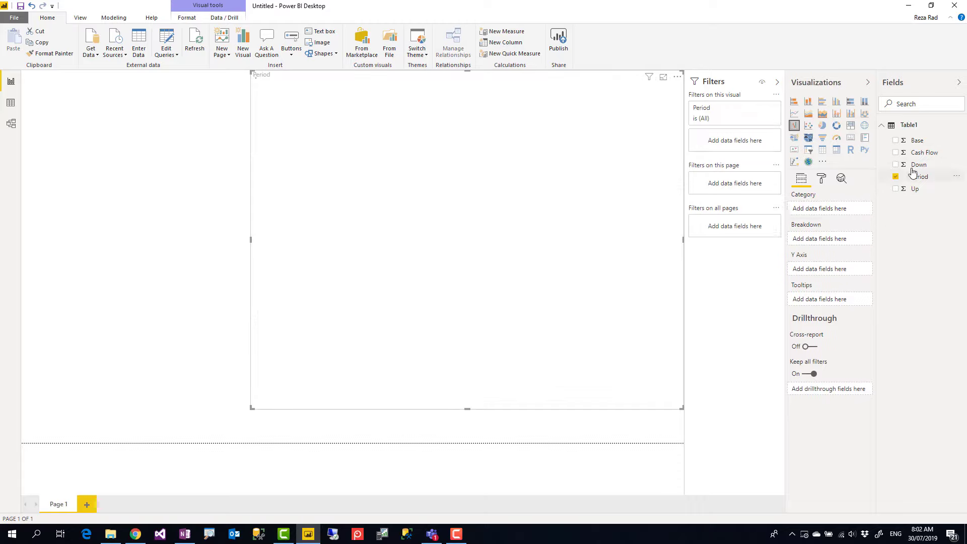
drag(924, 154, 827, 276)
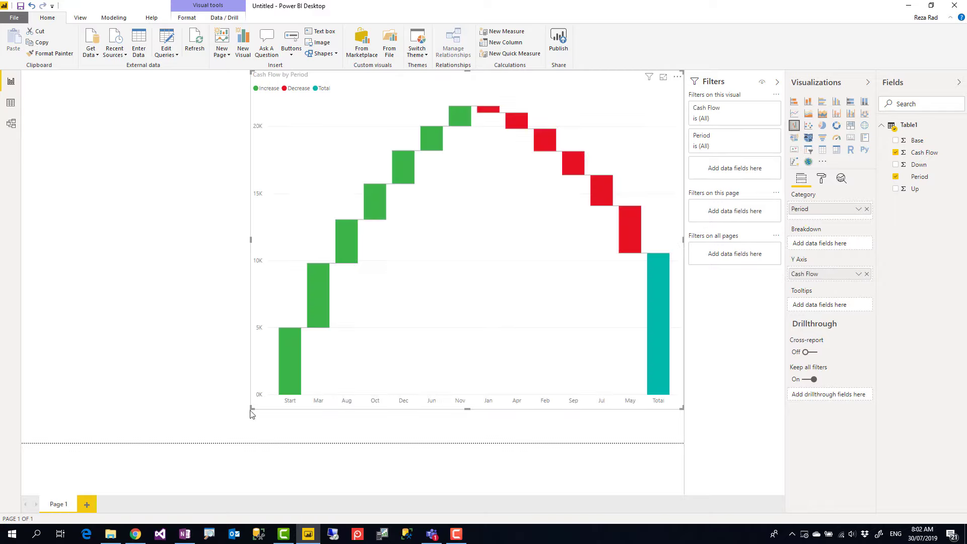
drag(251, 409, 233, 439)
click(229, 441)
- Sort the waterfall chart's columns by Period in ascending order
click(499, 335)
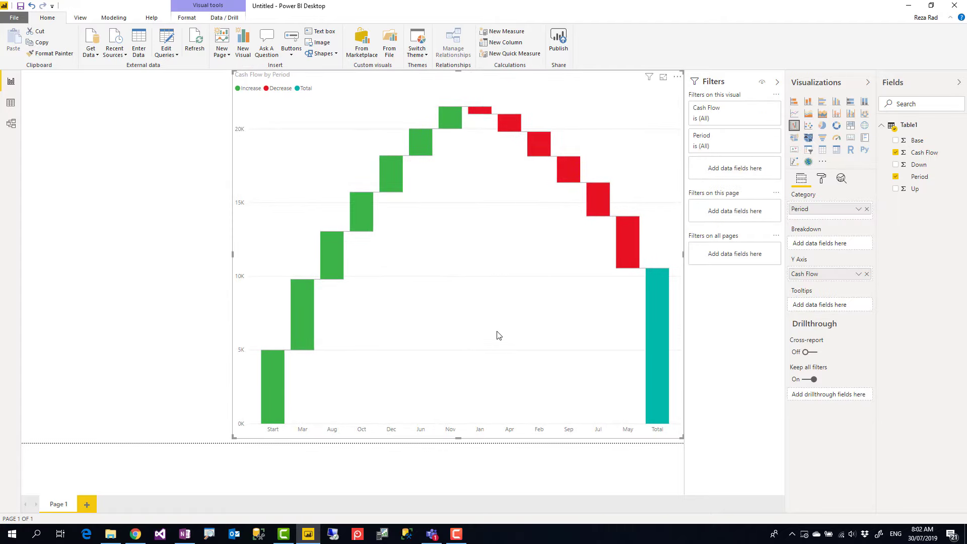
click(681, 79)
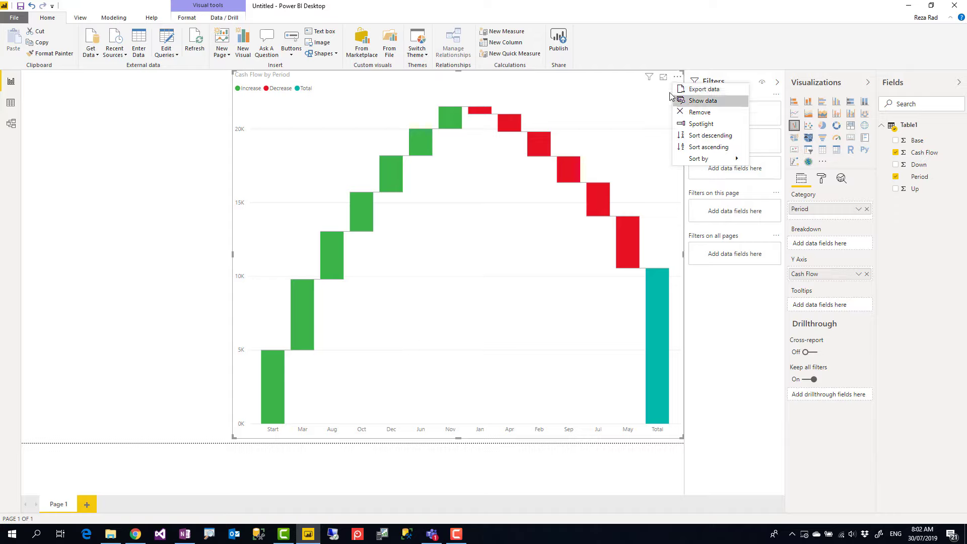
mouse_move(705, 160)
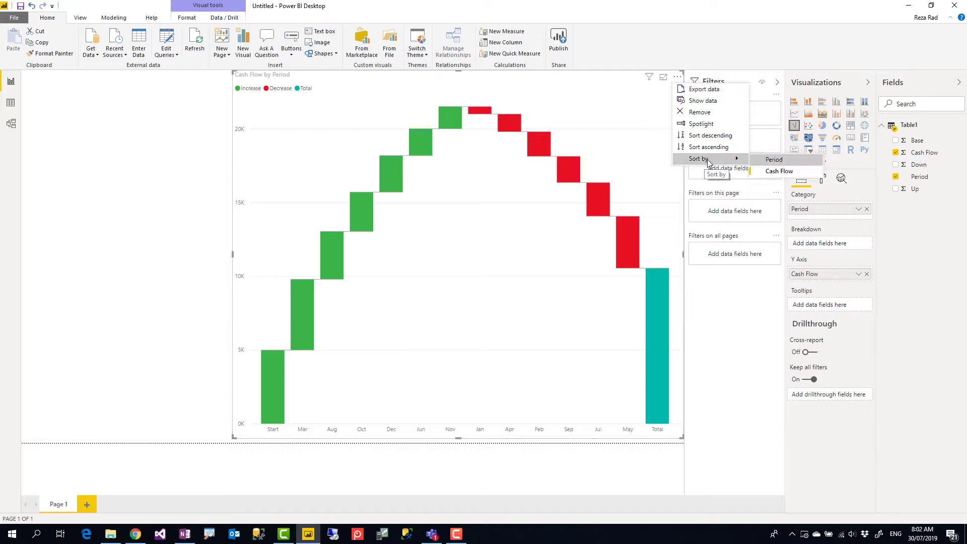
click(776, 161)
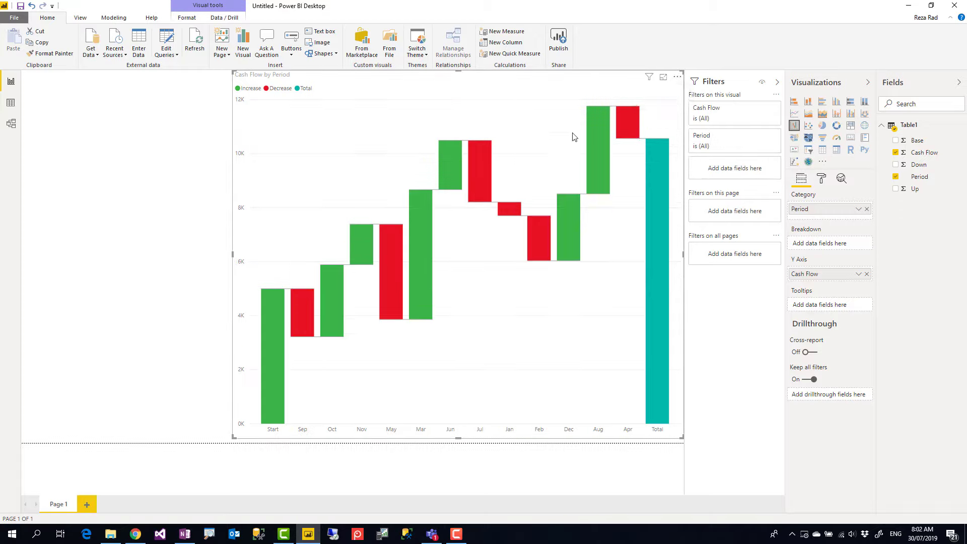
click(678, 78)
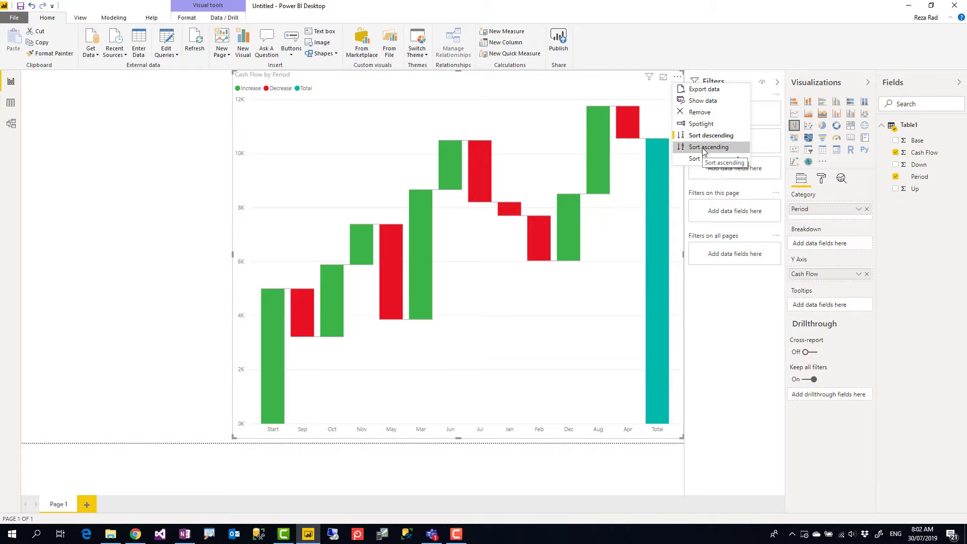
click(703, 148)
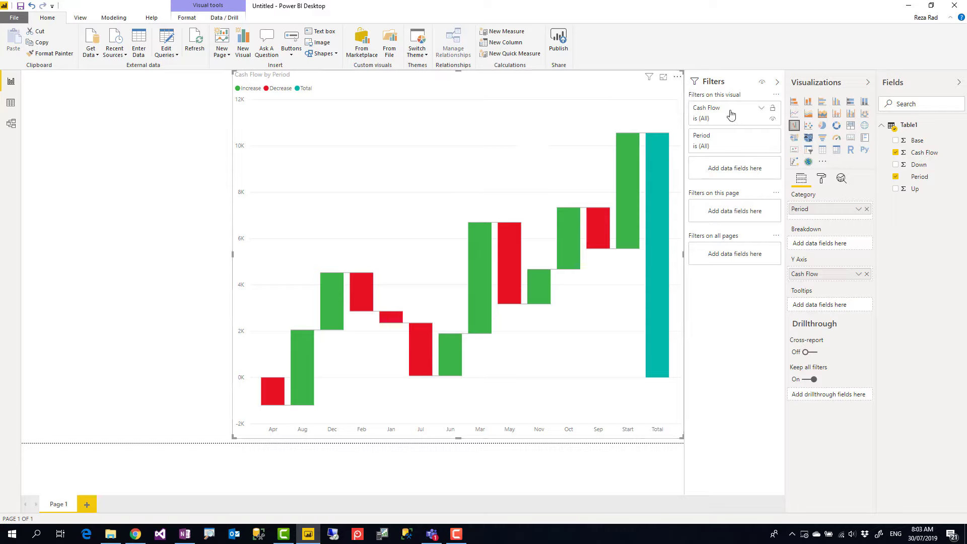
- Check the sort setting, then widen the chart to the left
click(678, 78)
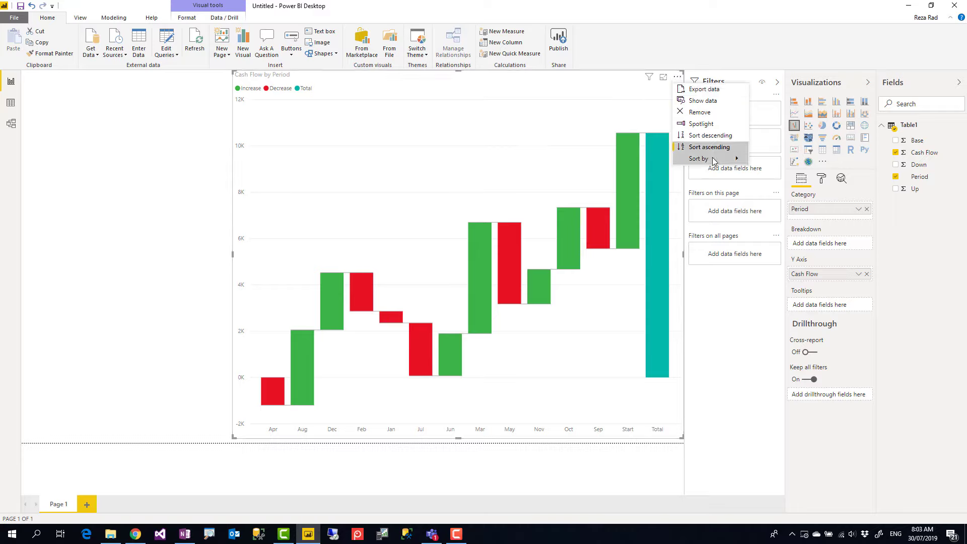
click(481, 144)
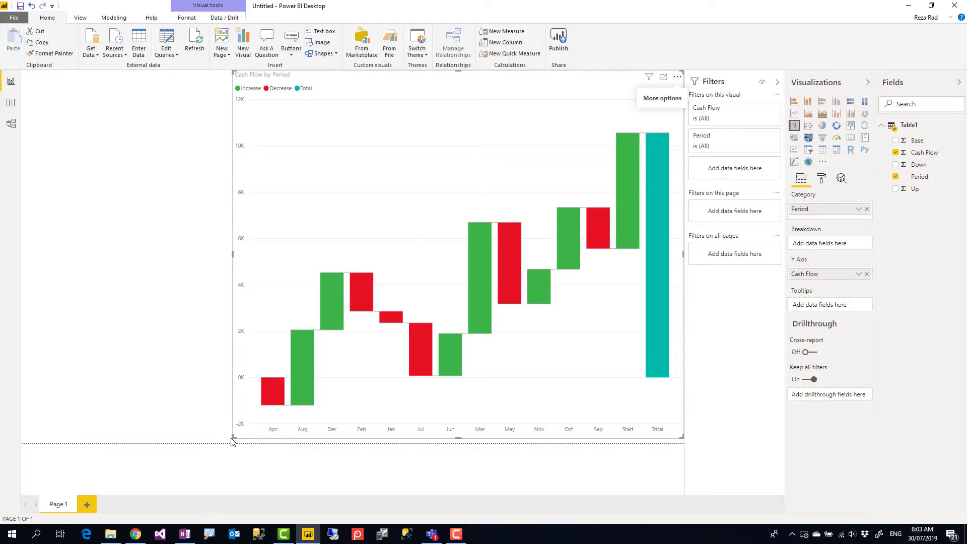
drag(234, 437, 200, 447)
click(214, 453)
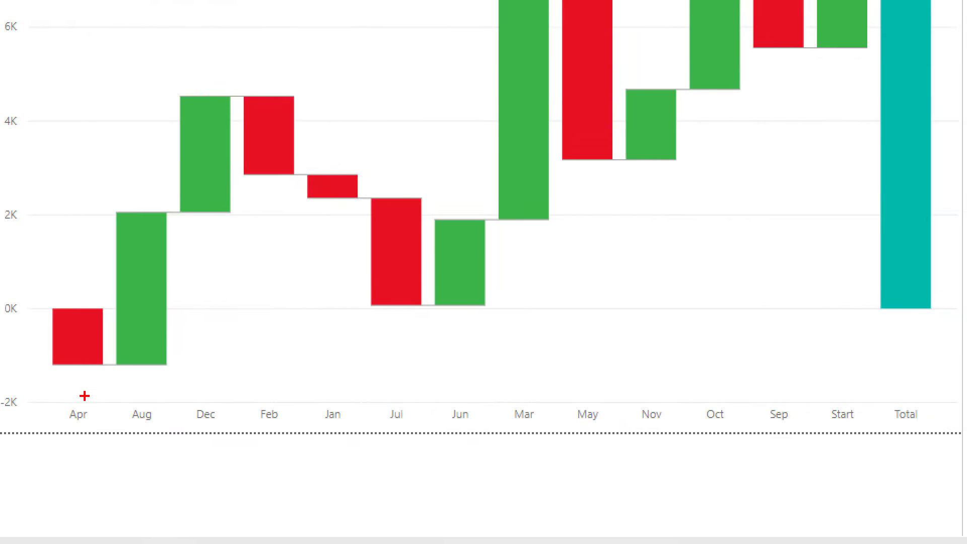
drag(54, 394, 949, 432)
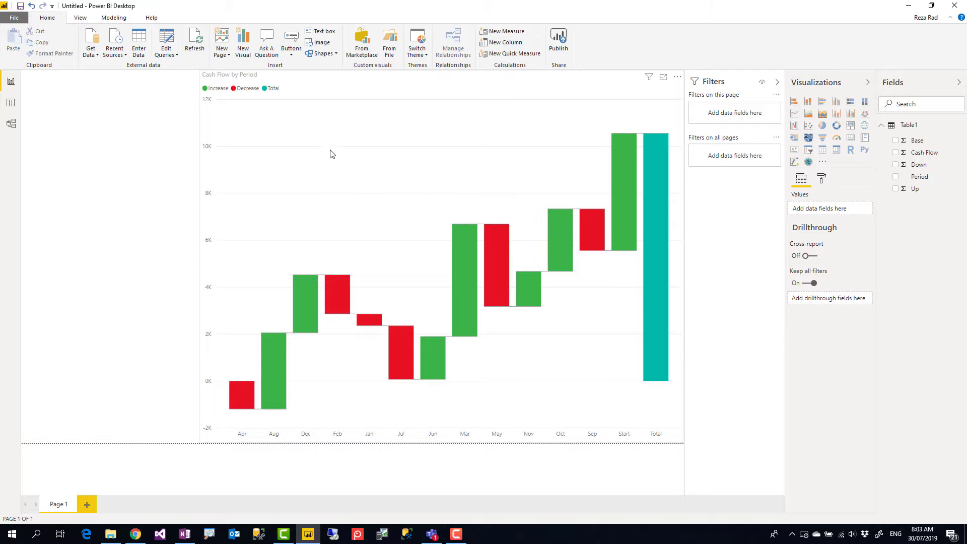
- Add a 0-based Index column to Table1 and Close & Apply the query
click(225, 71)
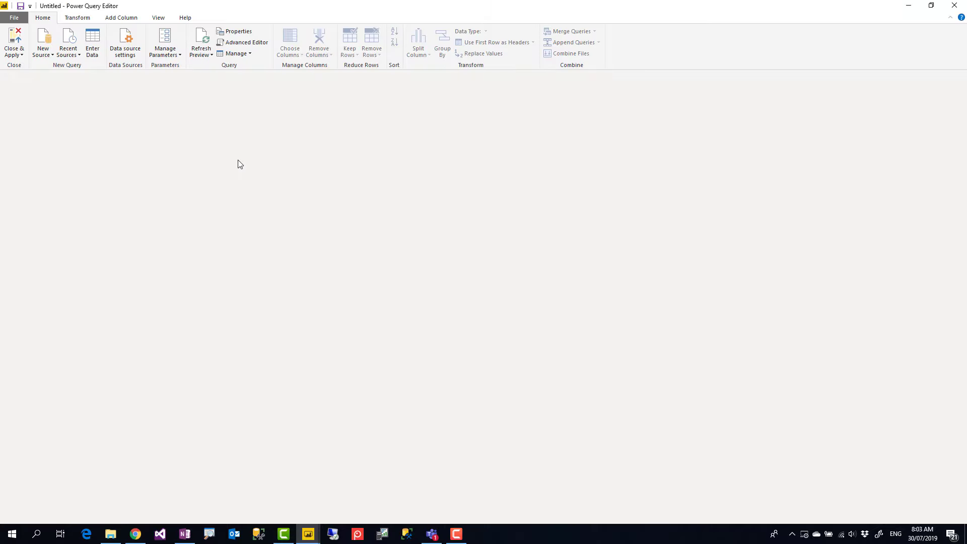
click(127, 21)
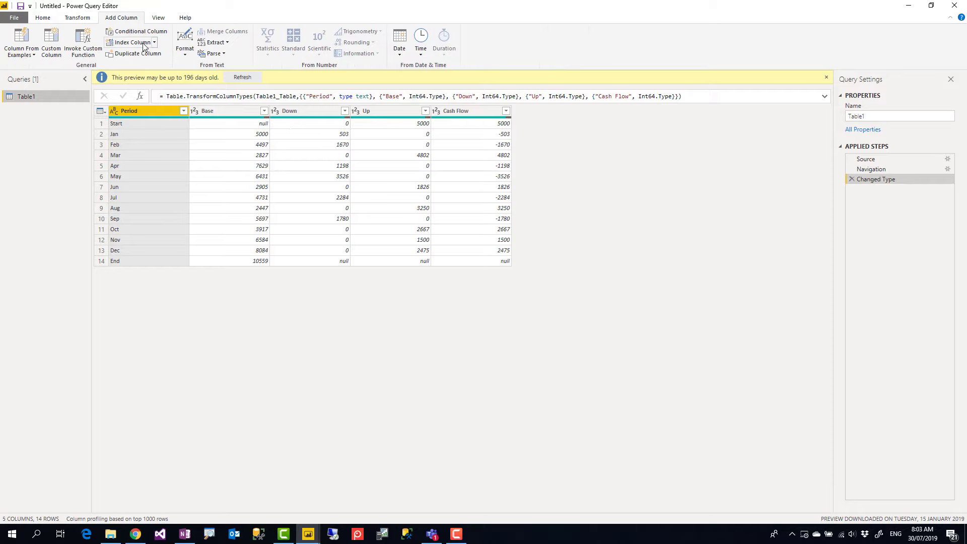
click(132, 42)
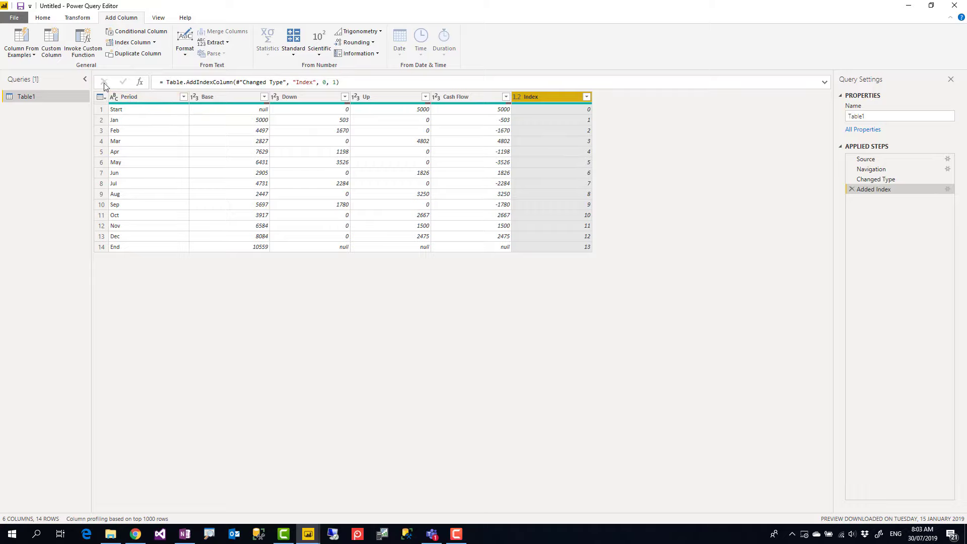
click(43, 18)
click(15, 37)
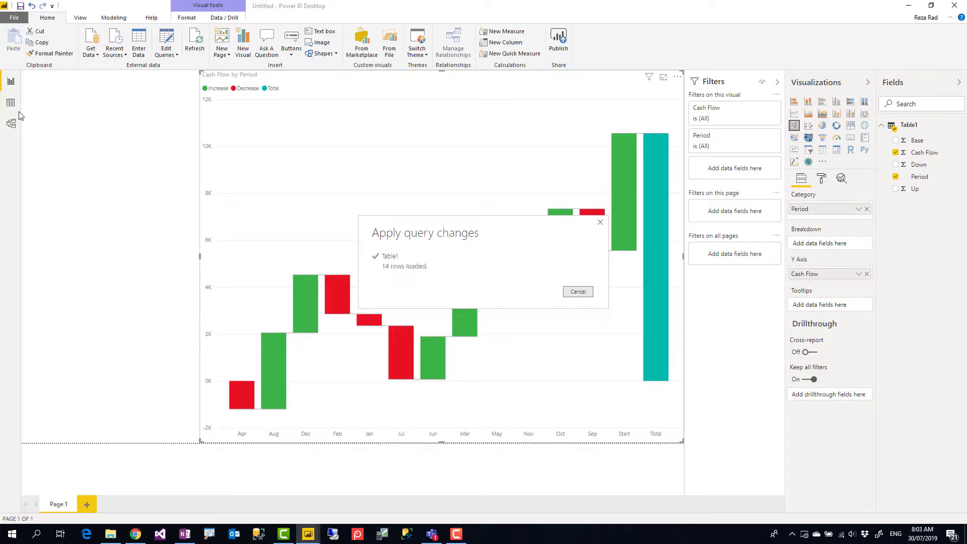
- In Data view, set Period to sort by the Index column, then hide Index from report view
click(11, 103)
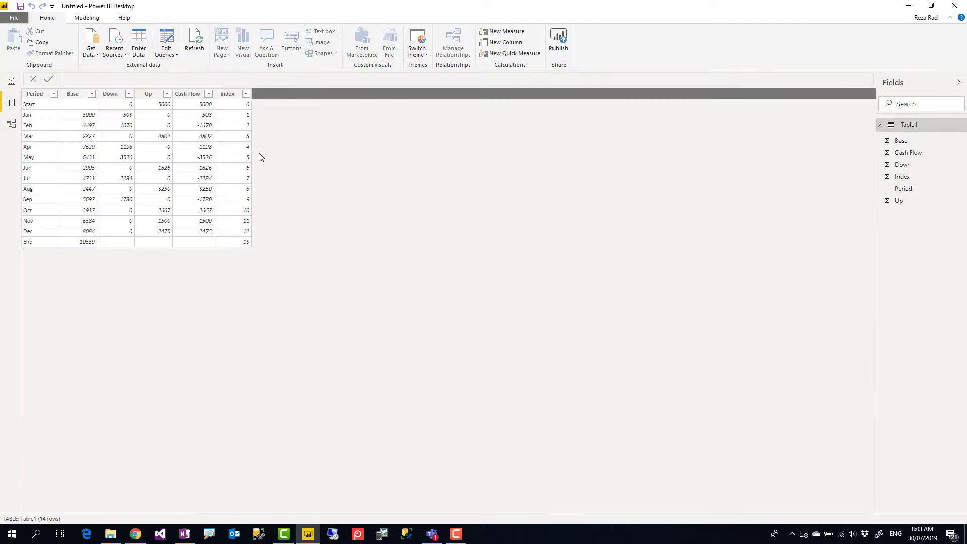
click(41, 96)
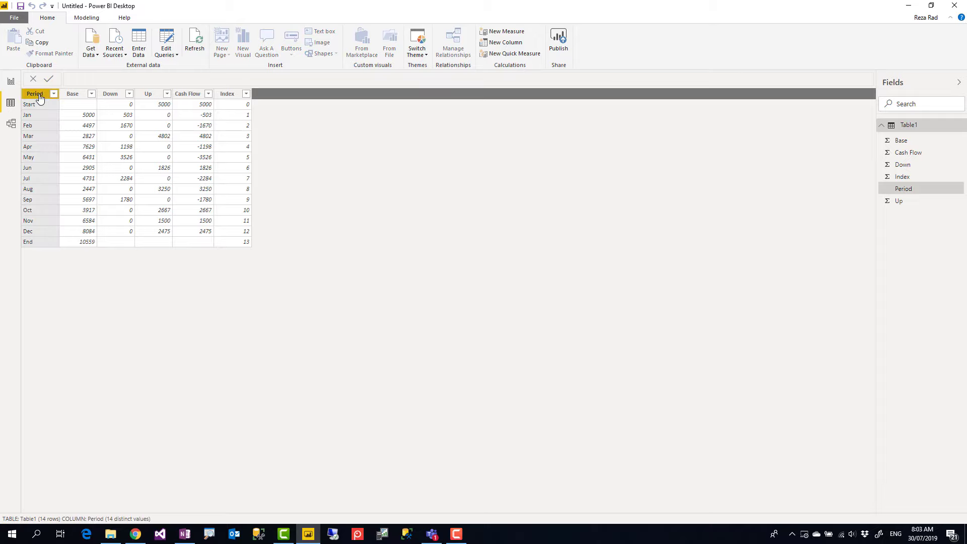
click(83, 20)
click(171, 57)
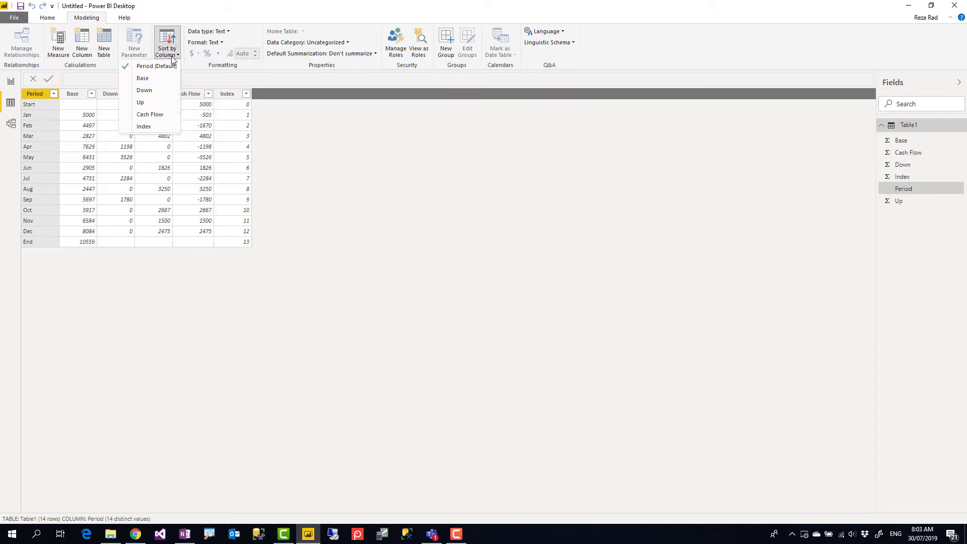
click(145, 128)
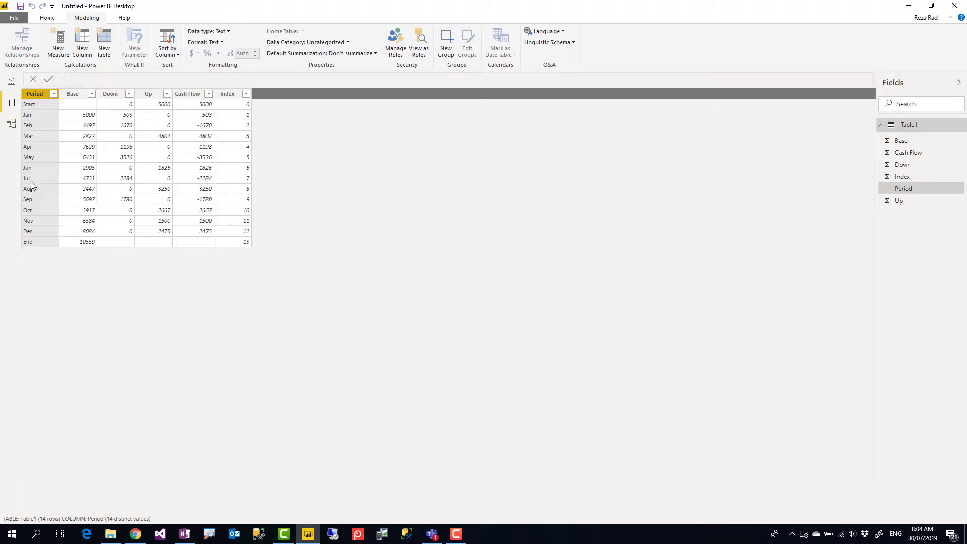
click(232, 97)
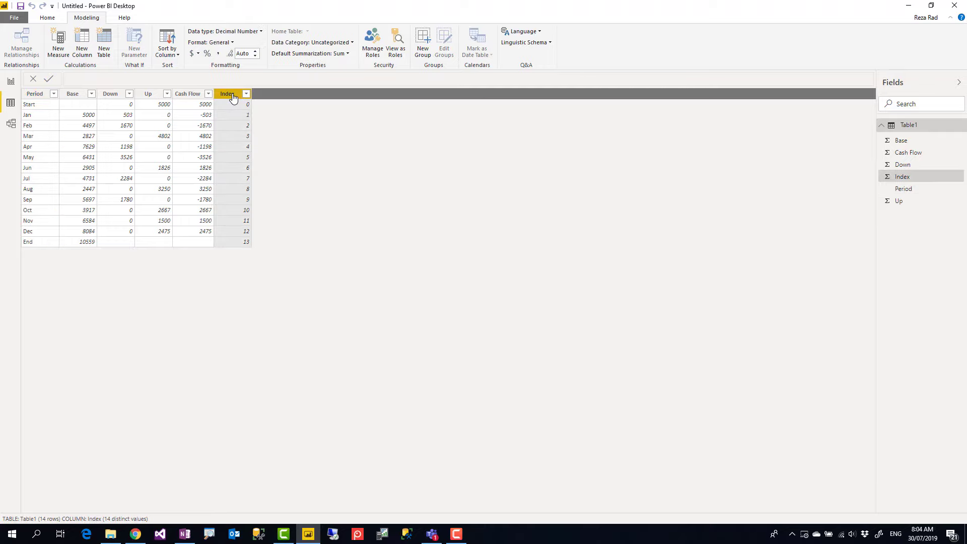
right_click(233, 97)
- Stretch the chart to the page's left edge and turn on data labels at 13 pt
click(11, 82)
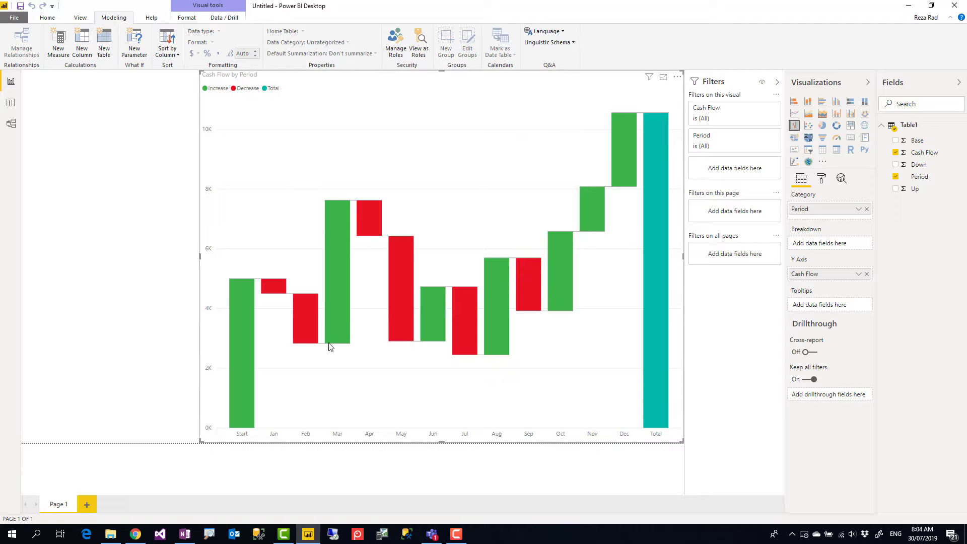
drag(201, 258, 34, 270)
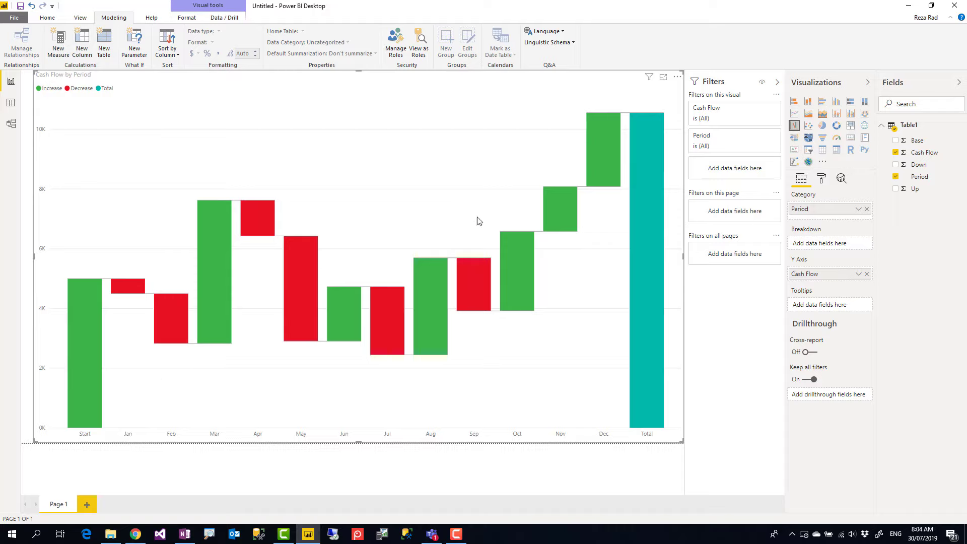
mouse_move(657, 224)
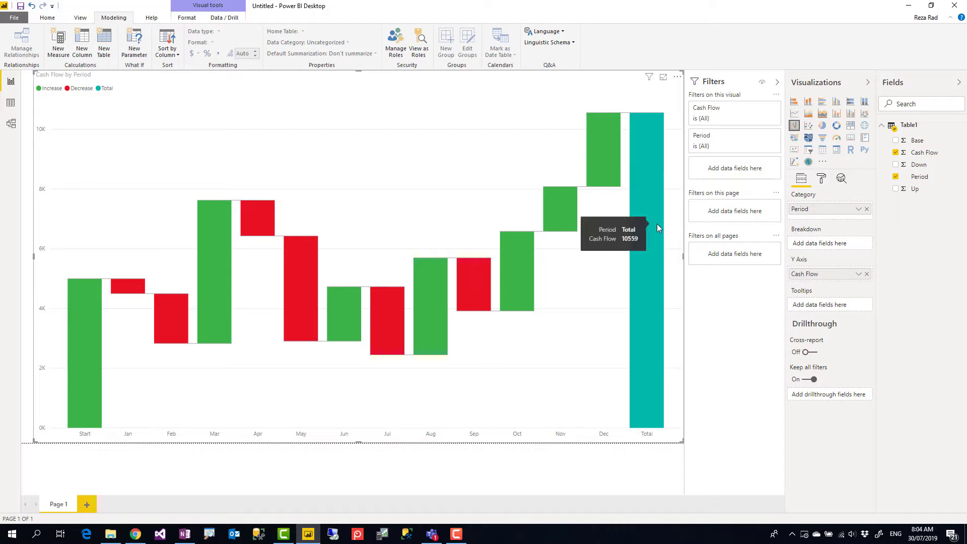
click(822, 180)
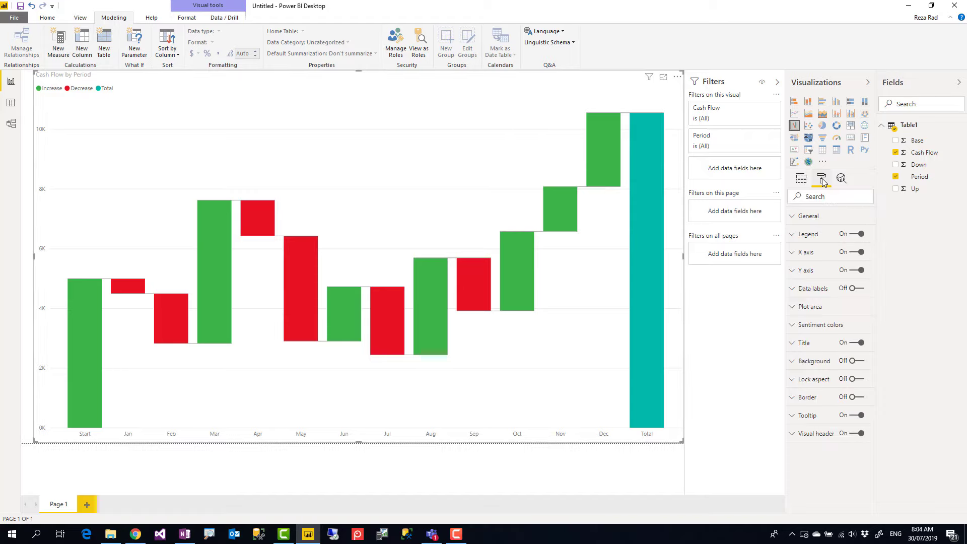
click(861, 291)
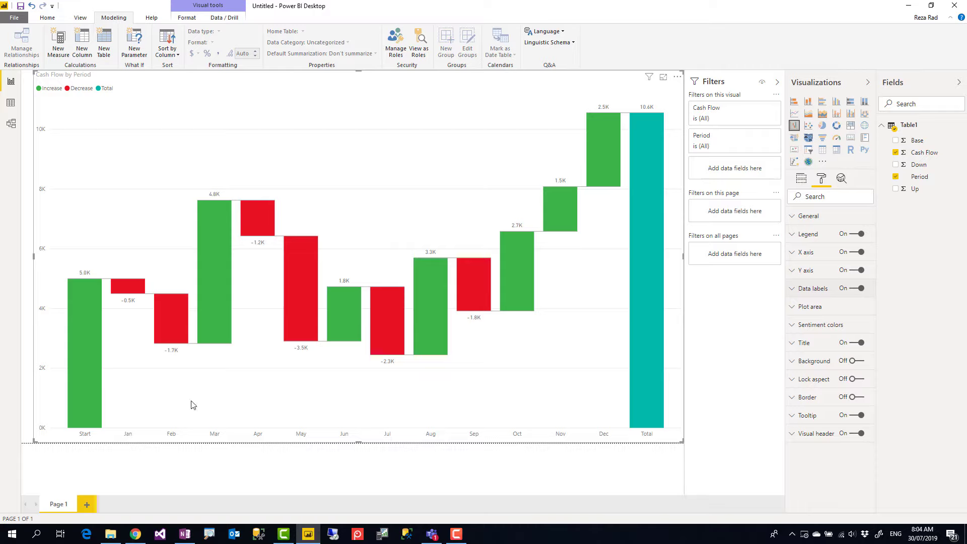
click(794, 287)
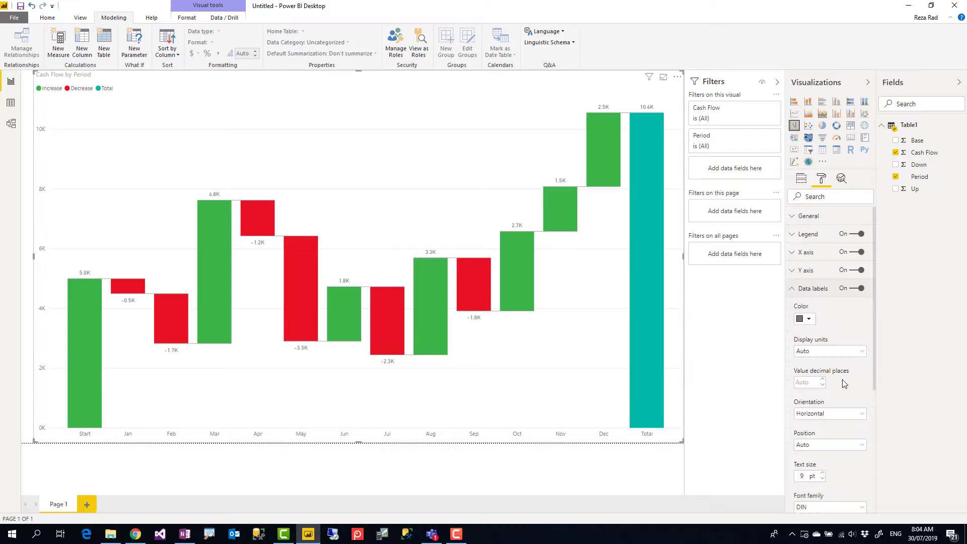
click(822, 474)
click(822, 473)
click(822, 474)
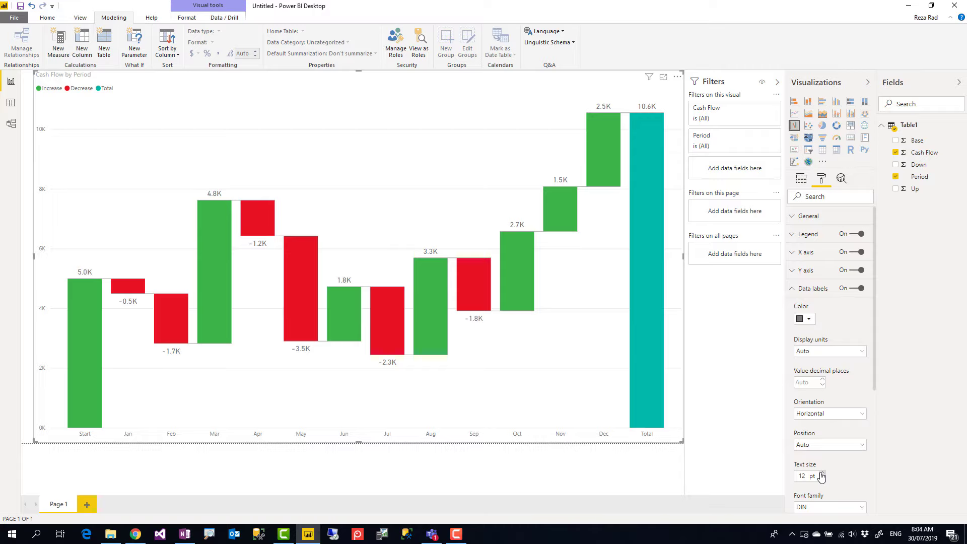
click(822, 474)
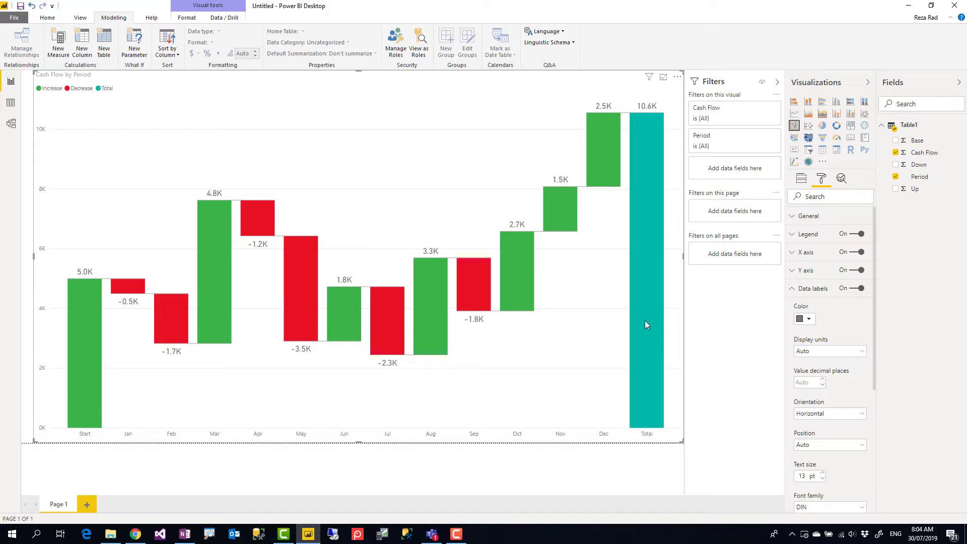
mouse_move(644, 322)
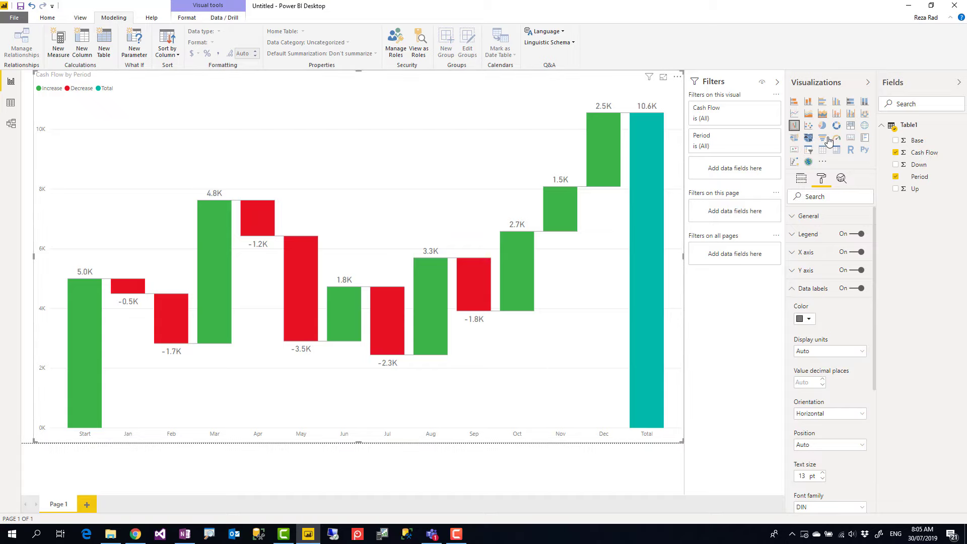
click(795, 116)
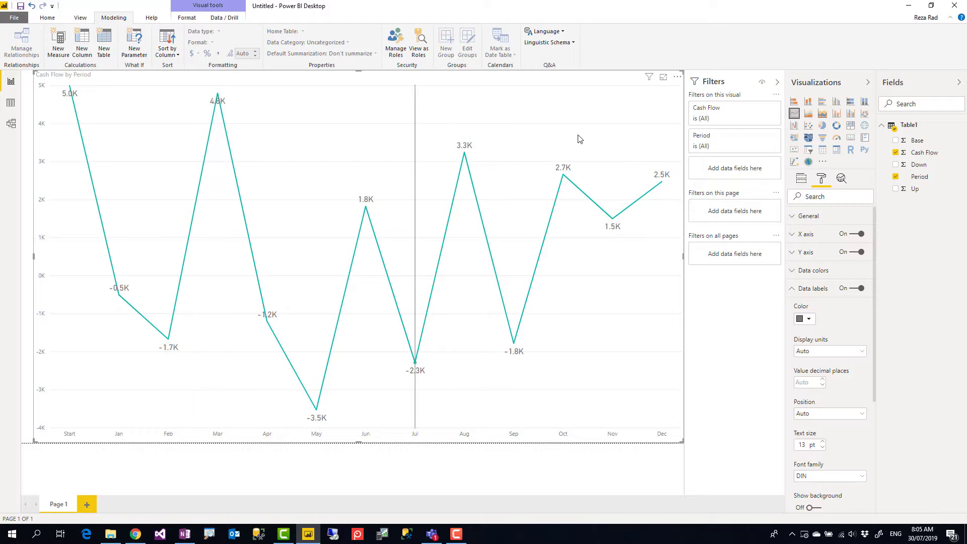
click(808, 102)
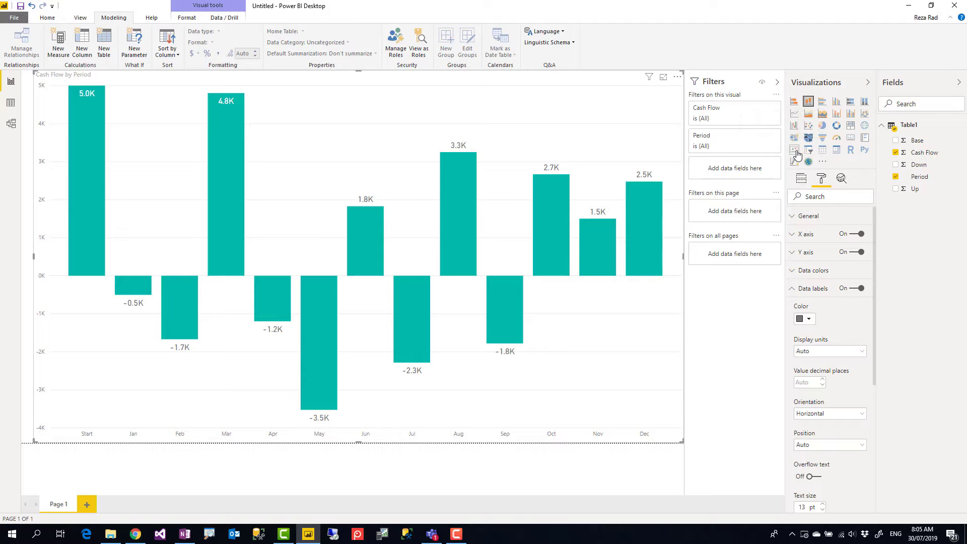
click(795, 127)
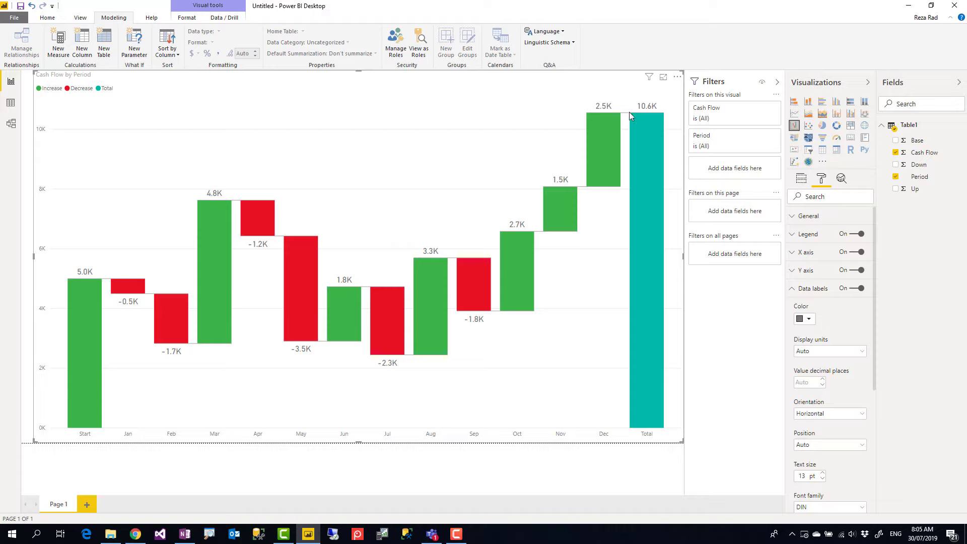
mouse_move(650, 243)
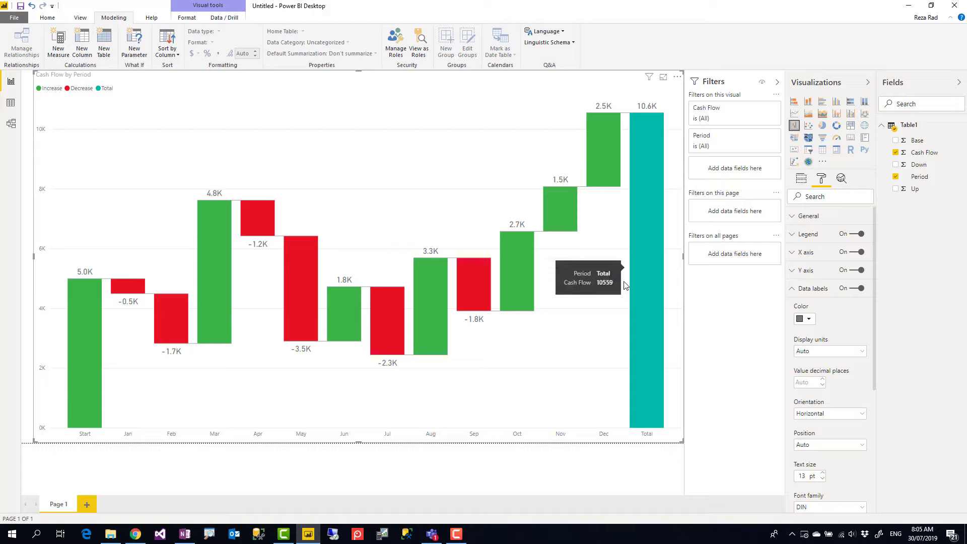